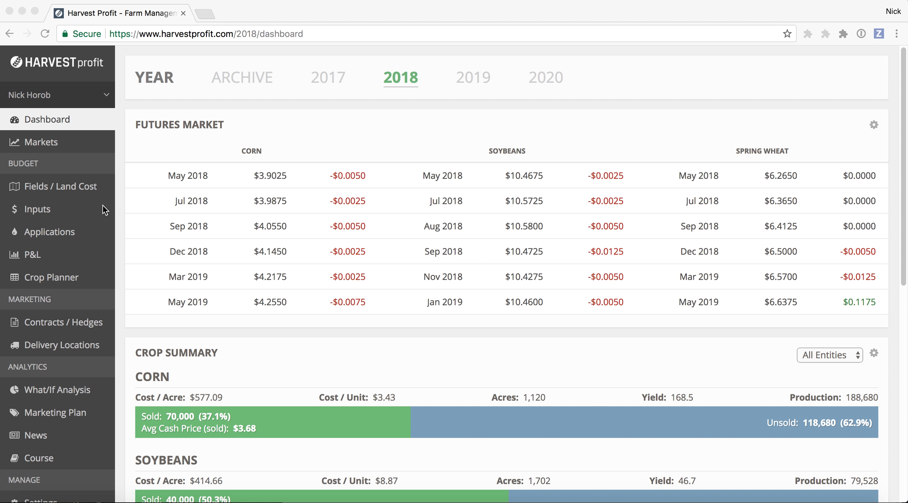
Open the 2018 fields and land costs and set the Eagle field's land cost to $0 per acre.
left_click(59, 189)
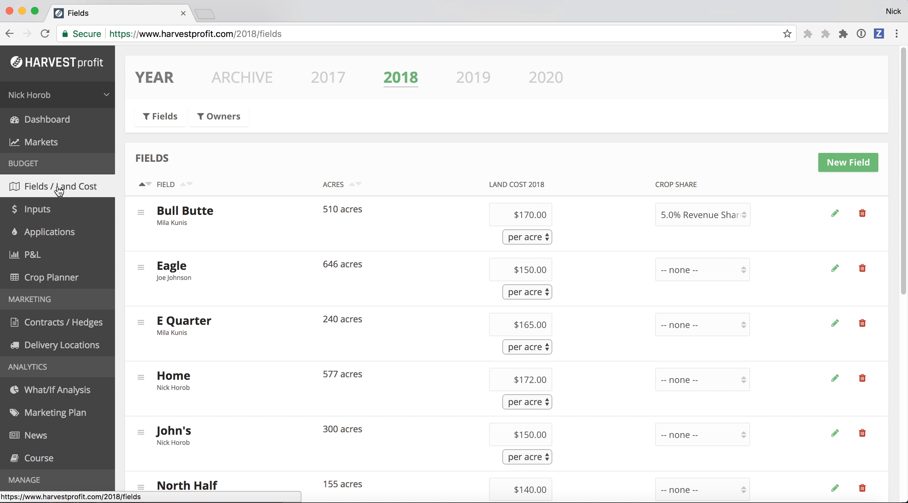
scroll(647, 234, "down", 5)
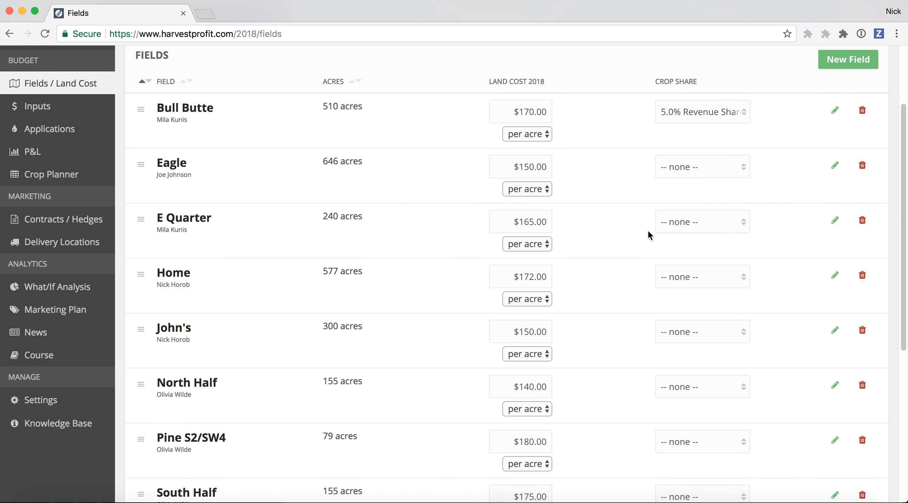
scroll(647, 234, "up", 2)
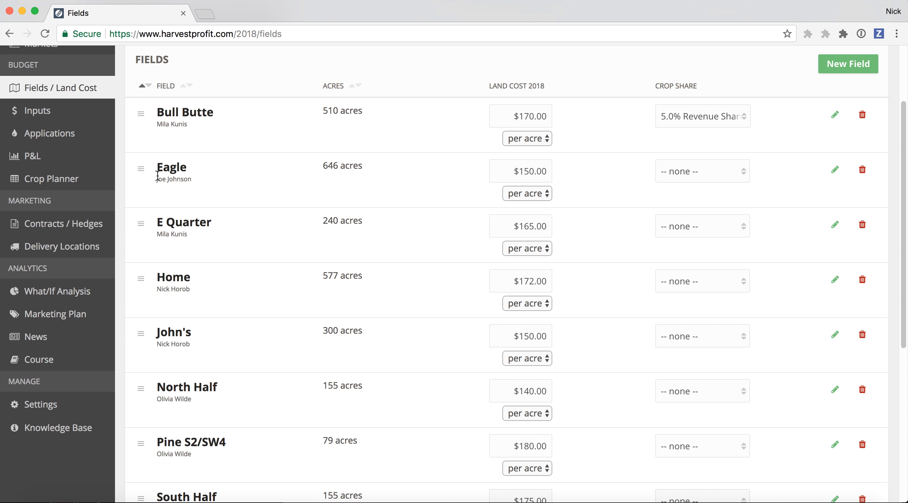
left_click_drag(156, 179, 203, 180)
left_click(398, 175)
double_click(517, 172)
type("0")
left_click(588, 196)
Start a new crop share agreement for Eagle, with the field's owner as landlord and the name "30% Crop Share".
left_click(683, 181)
left_click(694, 256)
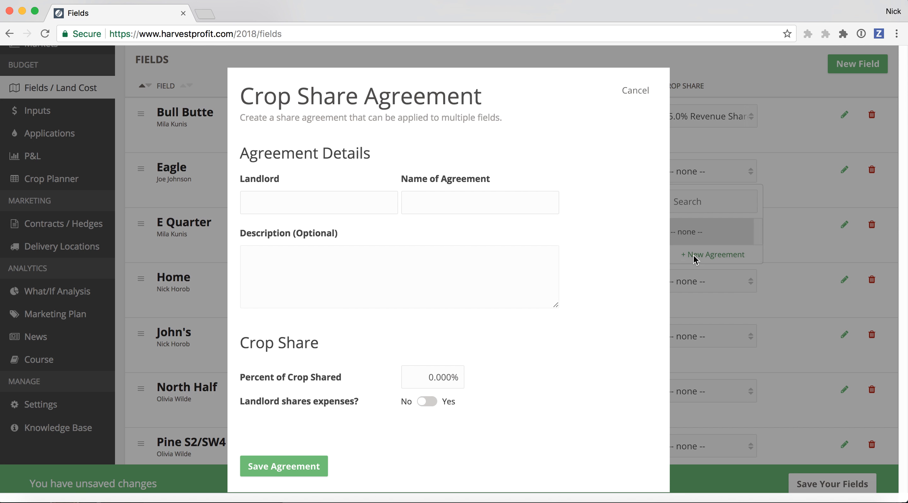
left_click(364, 206)
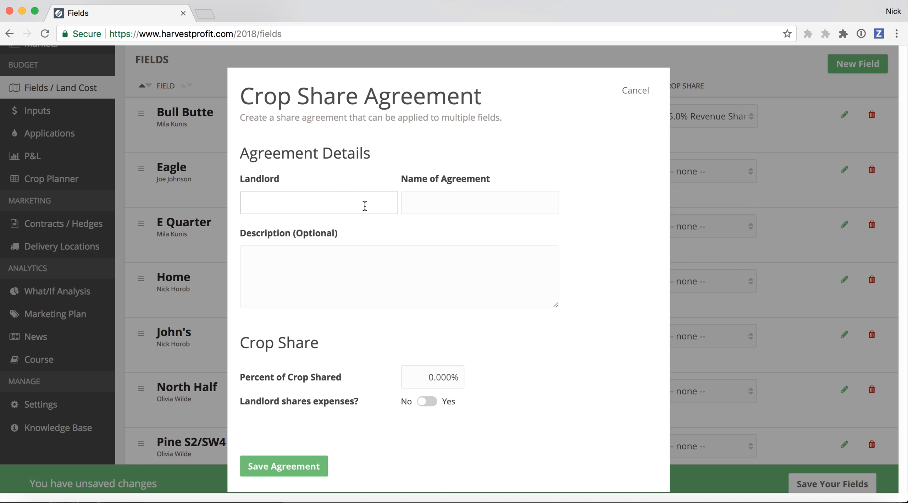
type("Joe")
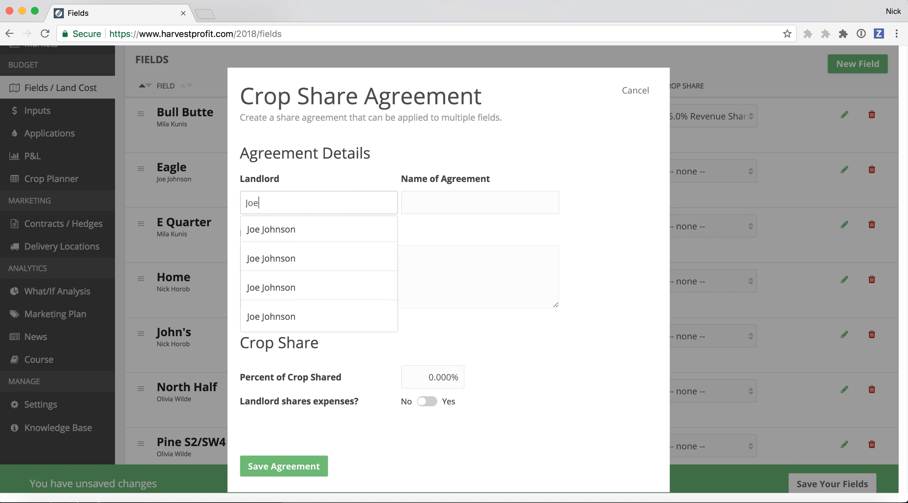
left_click(333, 227)
left_click(478, 205)
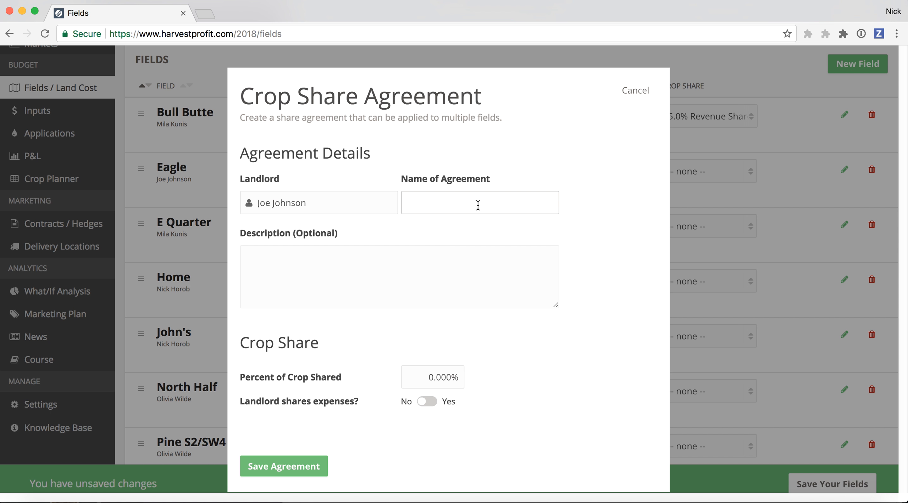
type("30% Crop Share")
Set the percent of crop shared to 30% and enable the landlord's sharing of expenses.
left_click(442, 377)
type("30")
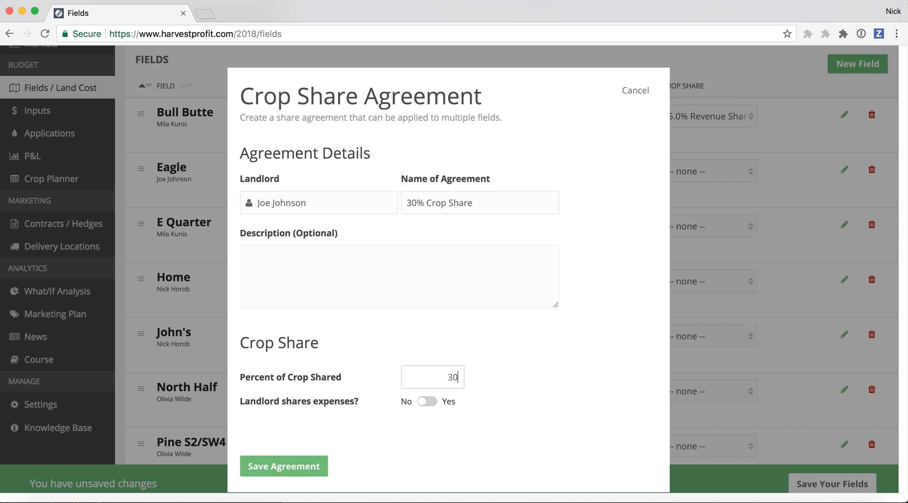
left_click(479, 372)
left_click(433, 402)
scroll(553, 350, "down", 3)
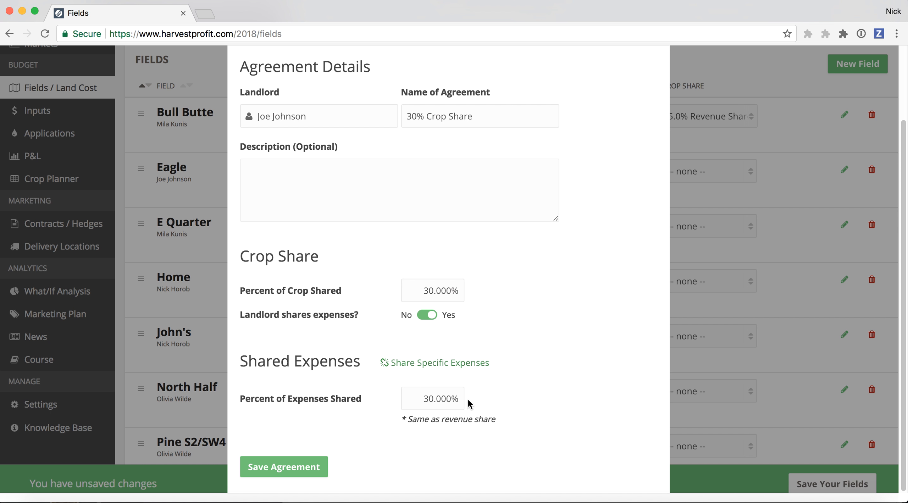
Switch the agreement to sharing specific expenses and set the Seed and Chemical shares to 0%.
left_click(436, 398)
double_click(436, 398)
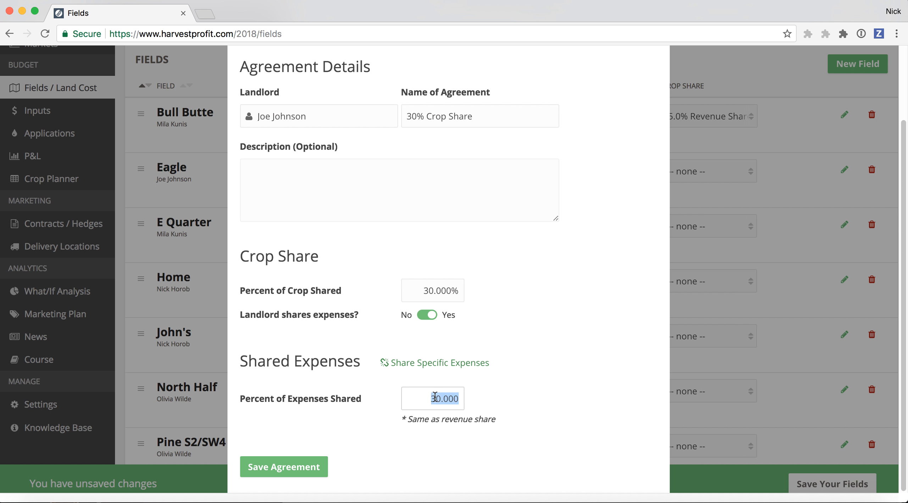
left_click(441, 364)
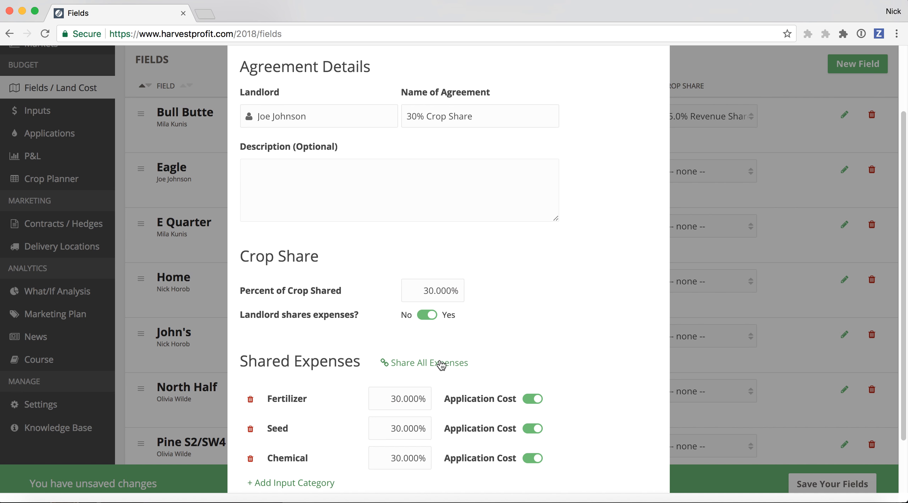
scroll(514, 365, "down", 2)
double_click(404, 379)
type("0")
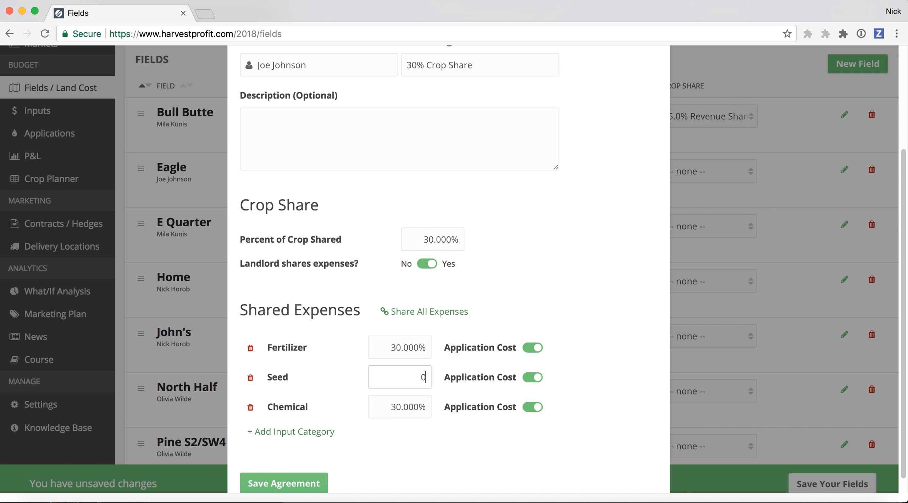
double_click(396, 407)
type("0")
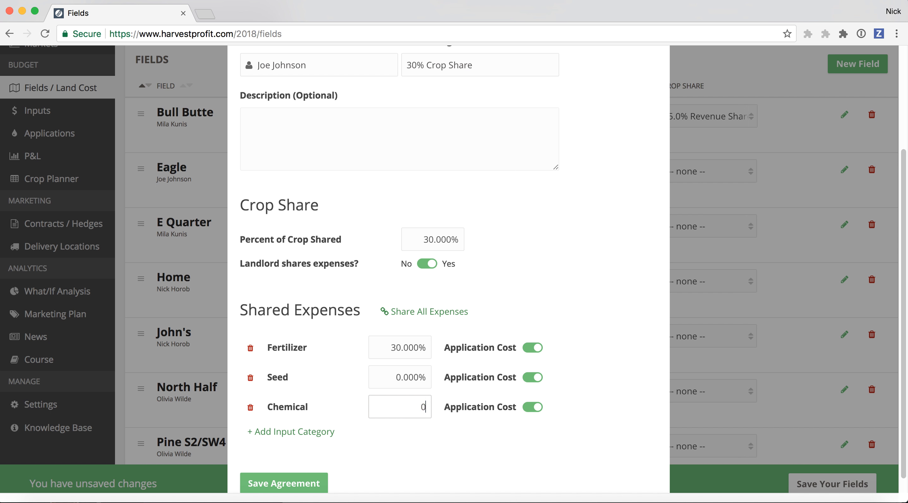
left_click(519, 306)
Review the additional input categories available for the agreement's shared expenses without adding one.
scroll(520, 308, "up", 1)
scroll(520, 307, "down", 2)
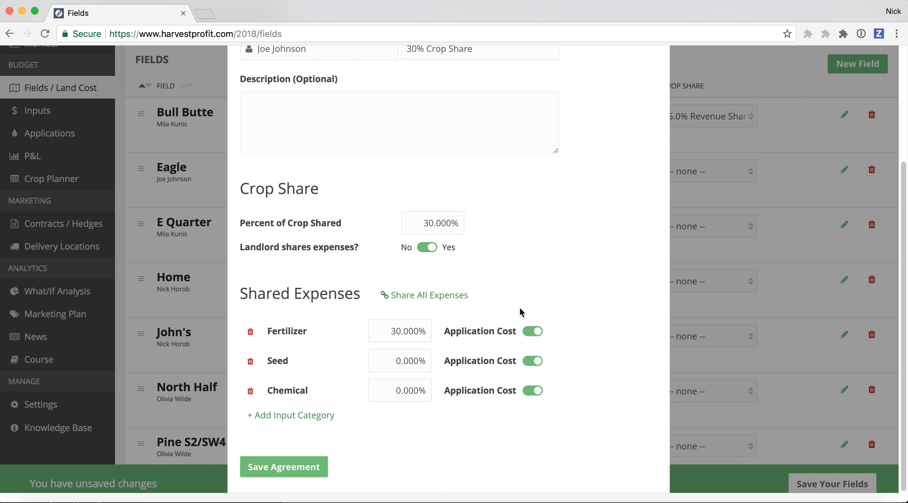
left_click(314, 417)
scroll(324, 306, "down", 2)
scroll(328, 306, "up", 2)
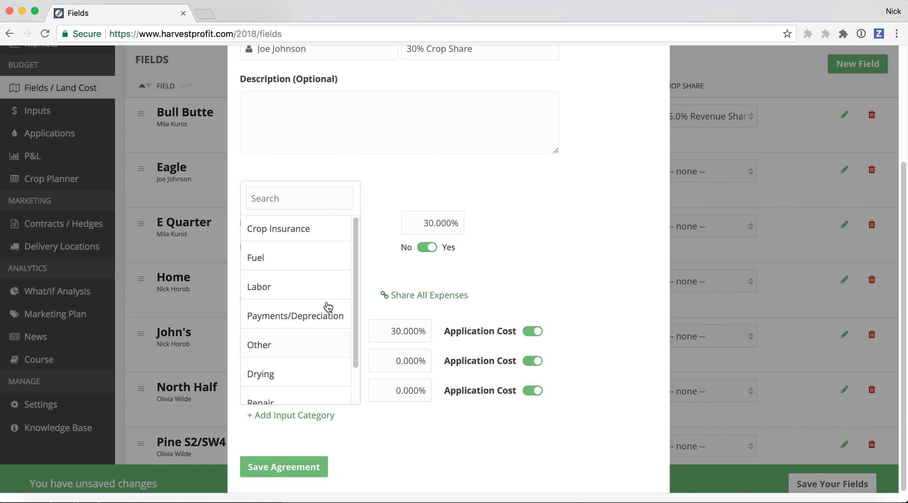
scroll(326, 303, "down", 2)
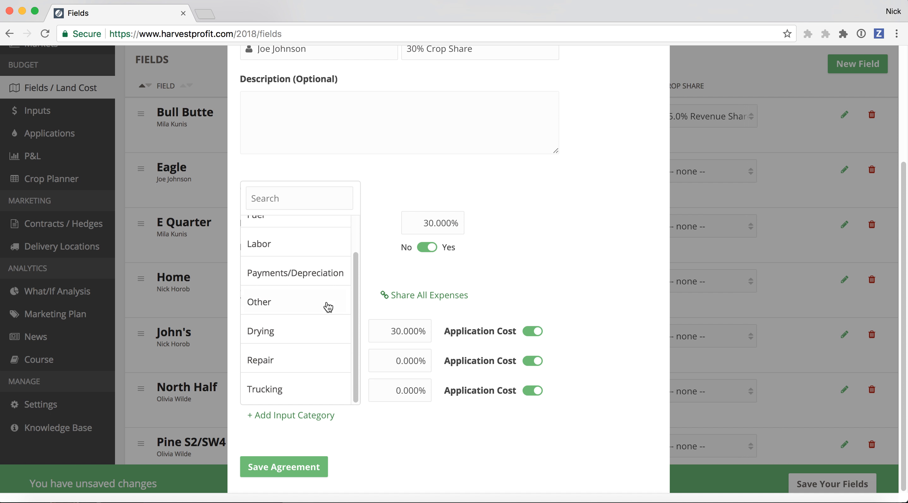
left_click(579, 242)
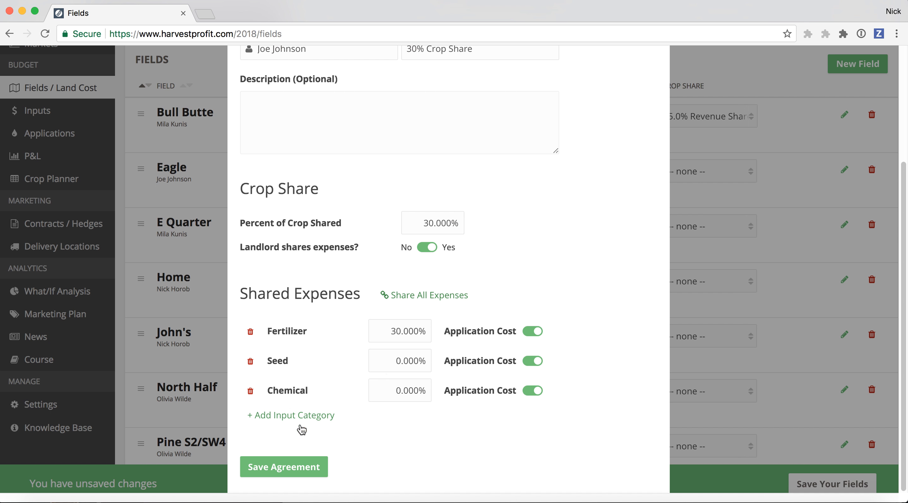
Save the 30% Crop Share agreement, check Eagle's crop share selection and save the fields.
left_click(286, 471)
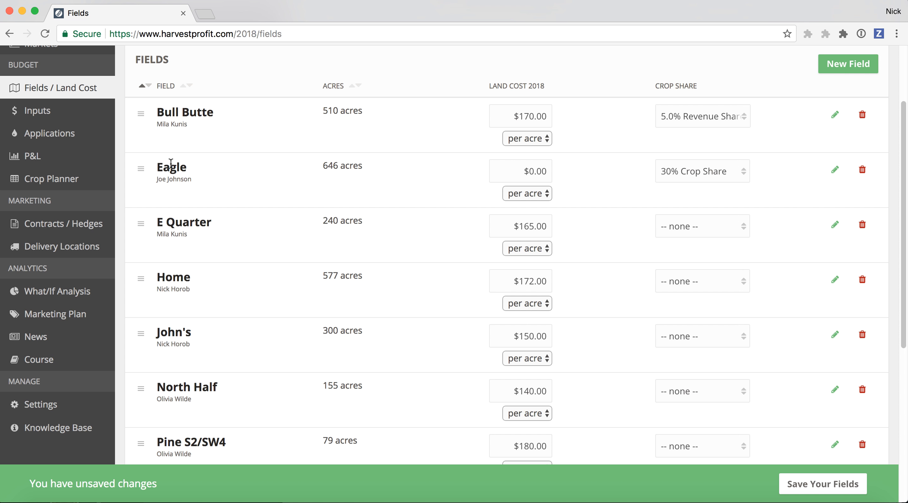
left_click_drag(158, 169, 217, 172)
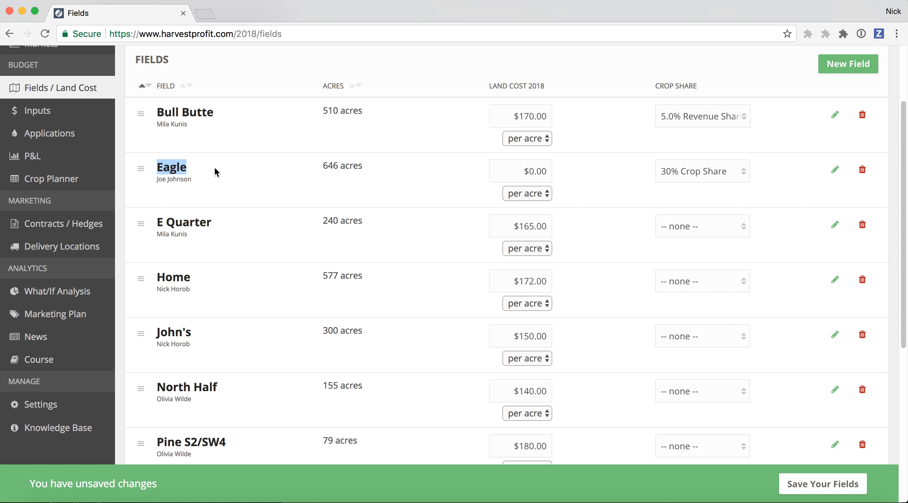
left_click(704, 172)
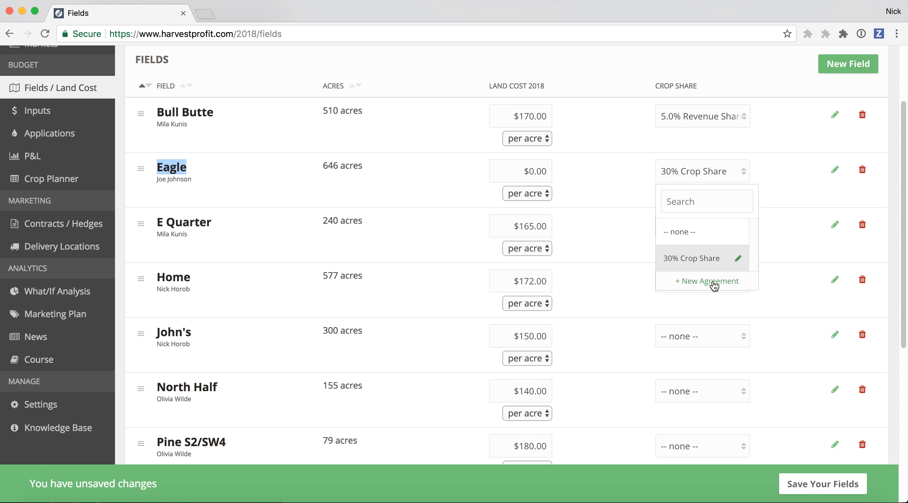
left_click(775, 229)
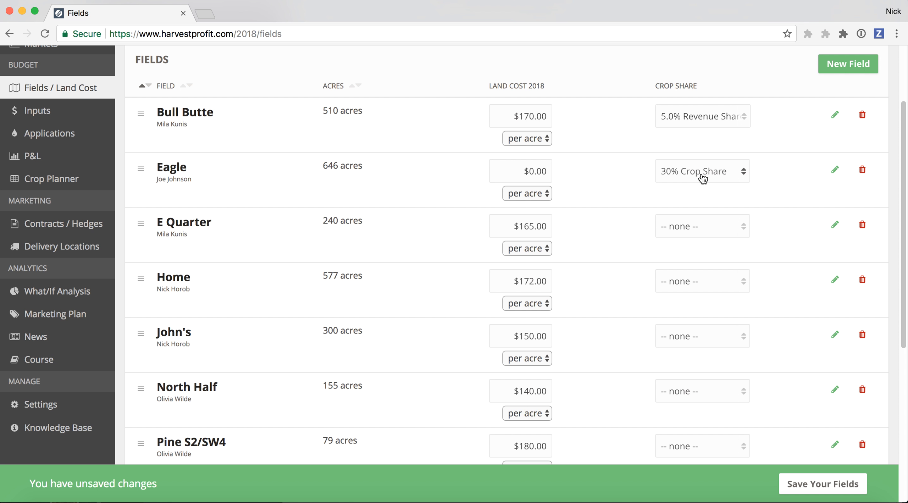
left_click(817, 484)
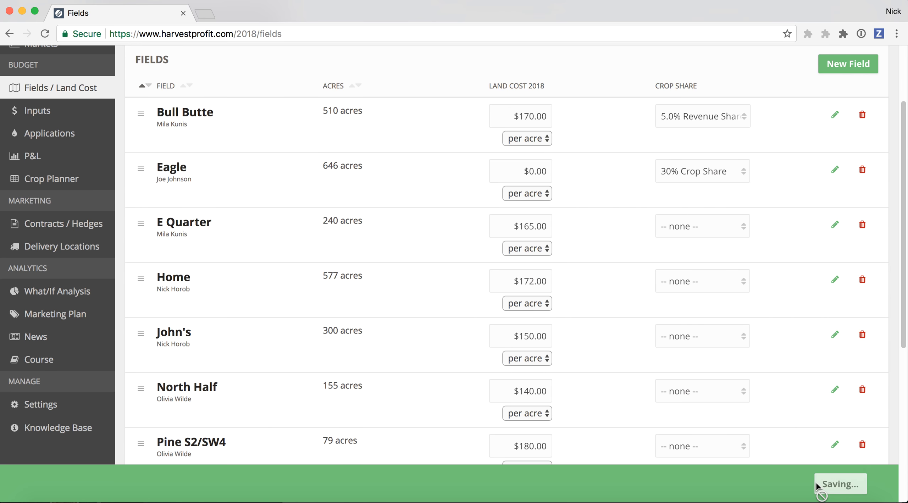